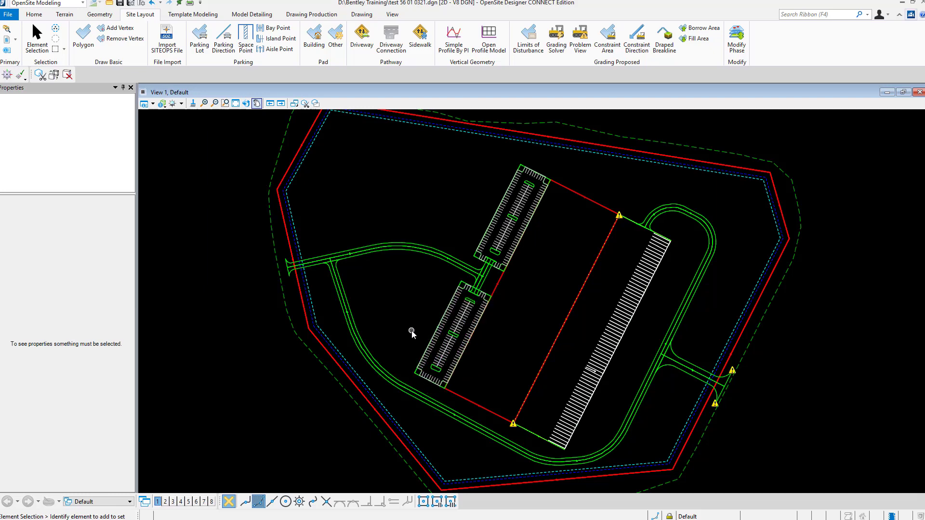
Widen the upper-left parking lot's left edge, growing its area to 67,543 sq ft with an extra stall row
scroll(412, 333, up, 5)
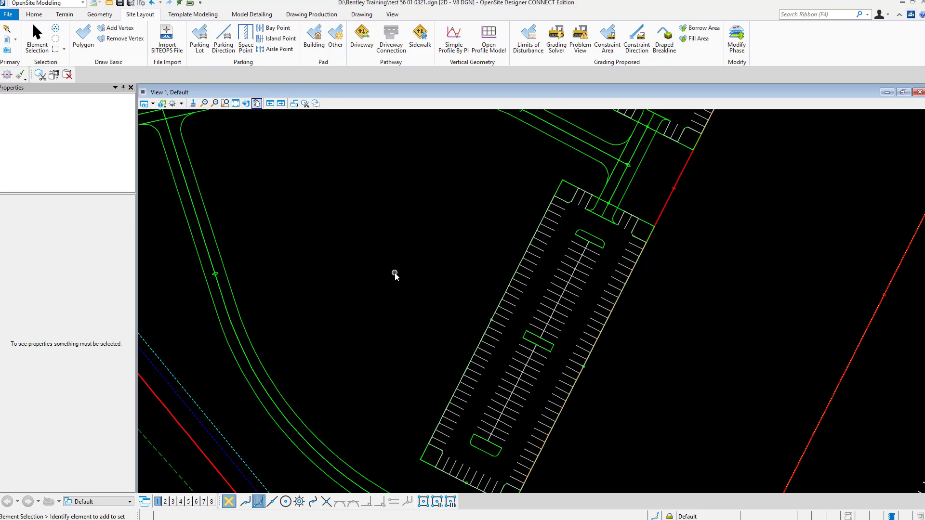
middle_drag(392, 274, 384, 231)
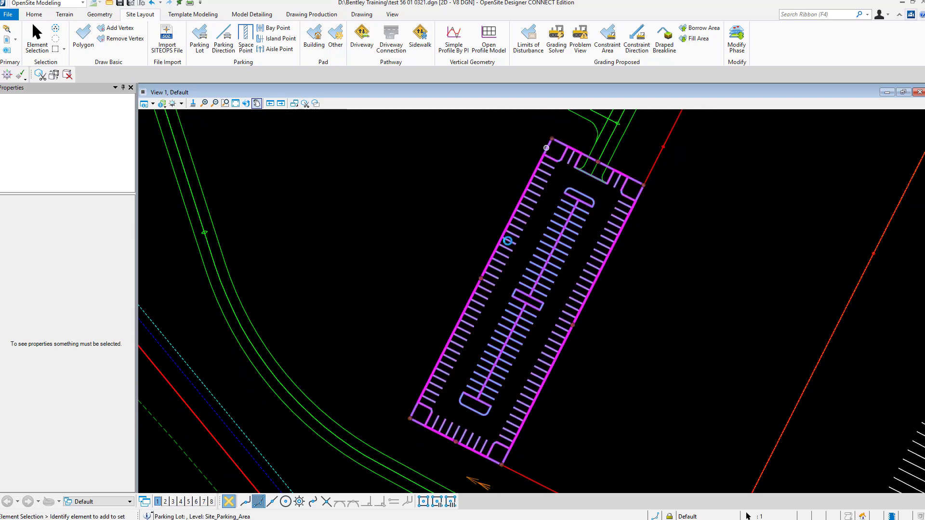
click(548, 149)
click(475, 279)
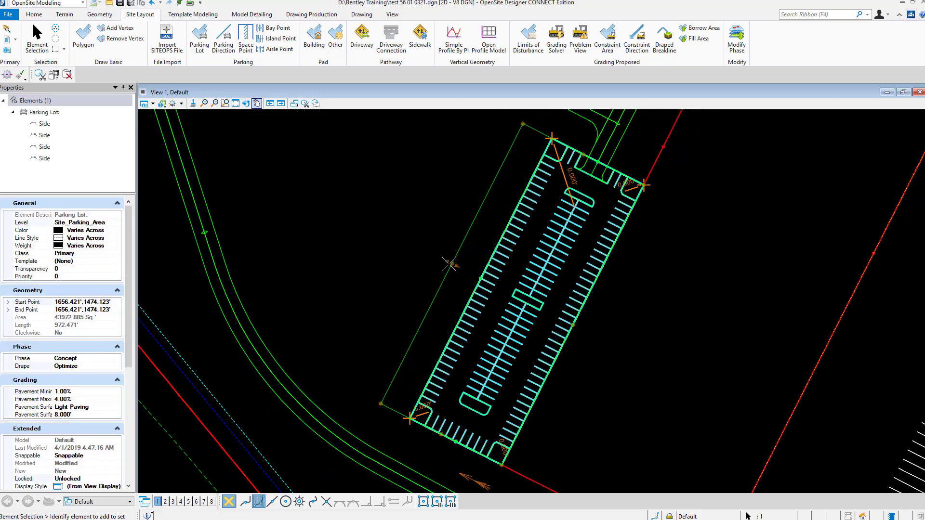
click(431, 254)
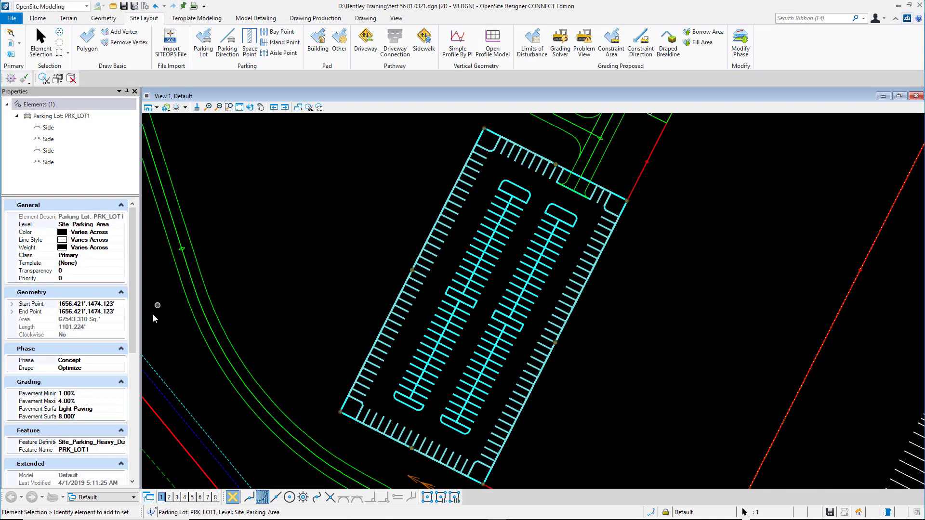
Change parking lot PRK_LOT1's Phase property from Concept to Preliminary
click(121, 360)
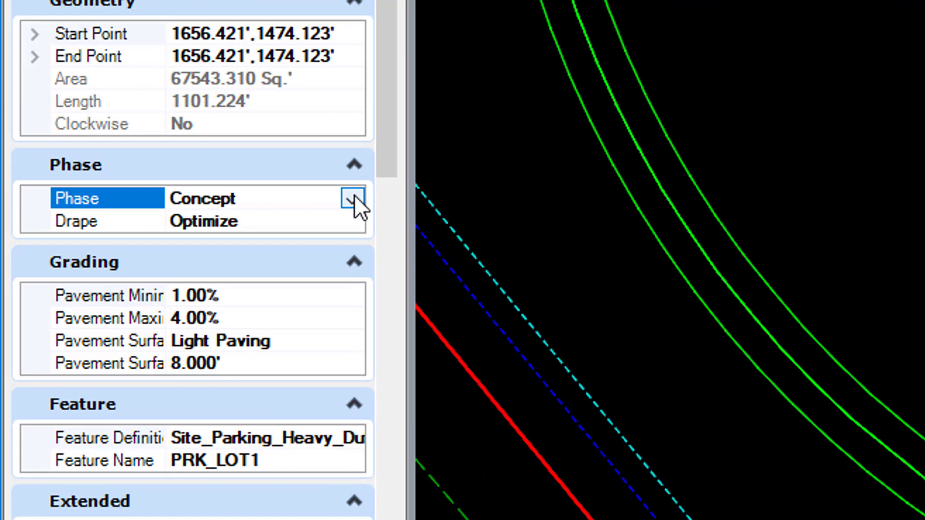
click(354, 197)
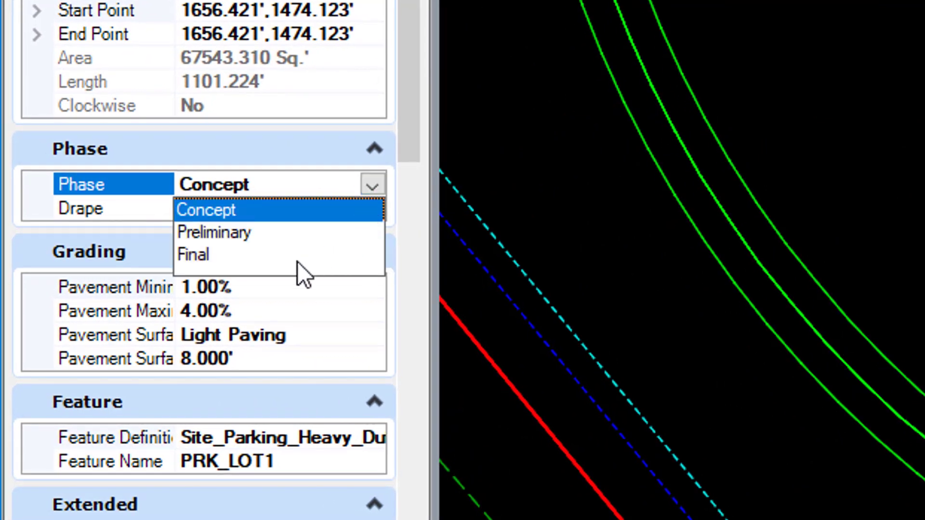
click(221, 233)
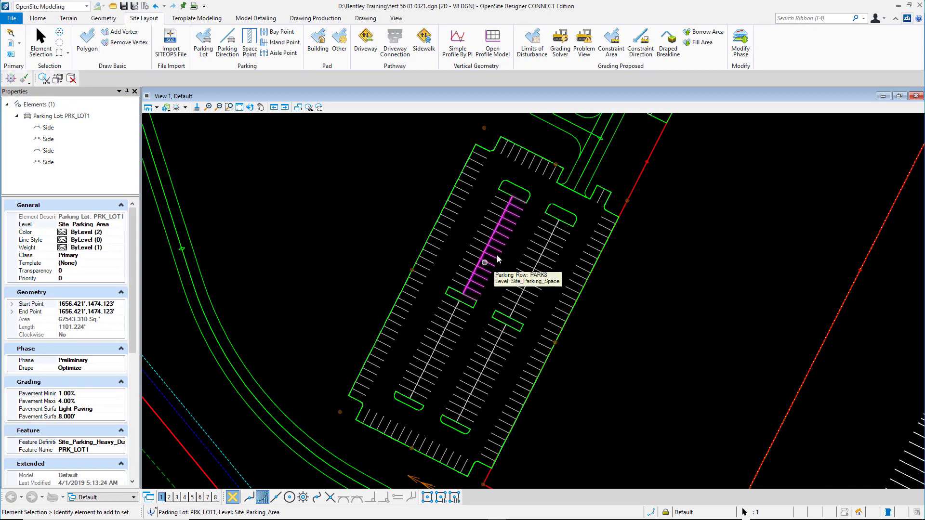
Change one island end radius from 5' to 10', then select the parking row below it
scroll(551, 182, up, 5)
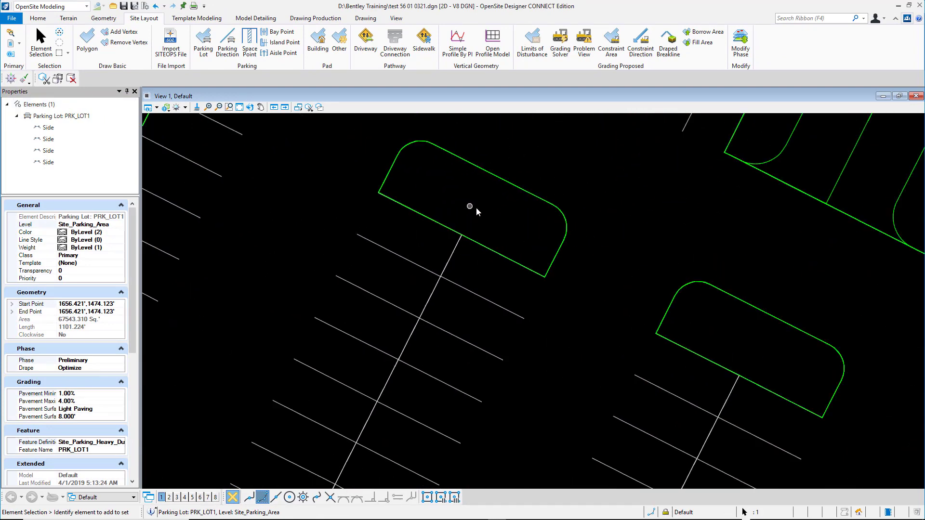
middle_drag(473, 209, 452, 241)
scroll(458, 237, down, 1)
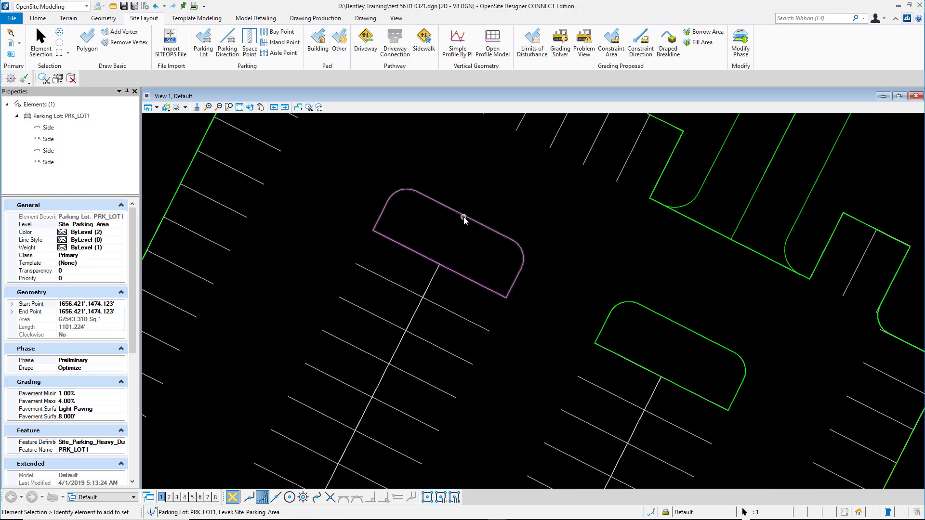
click(463, 217)
click(405, 197)
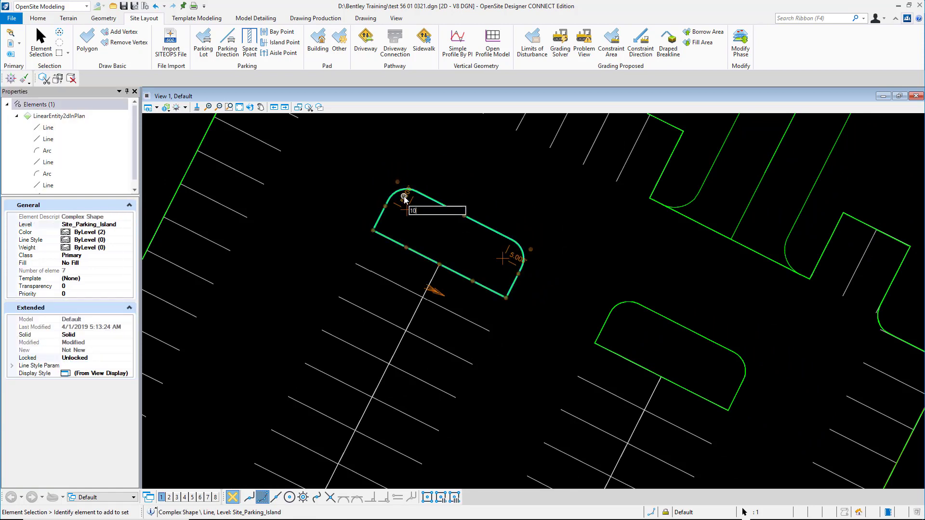
key(Return)
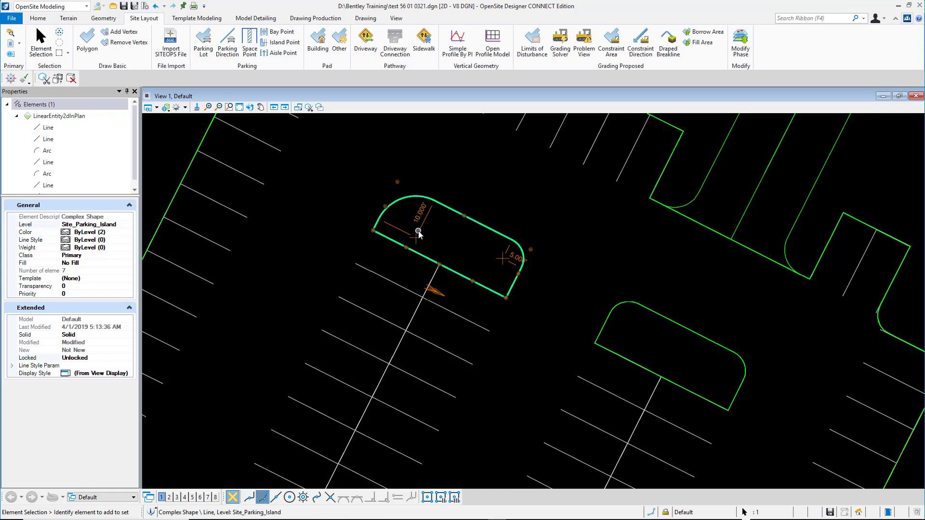
click(456, 312)
click(440, 265)
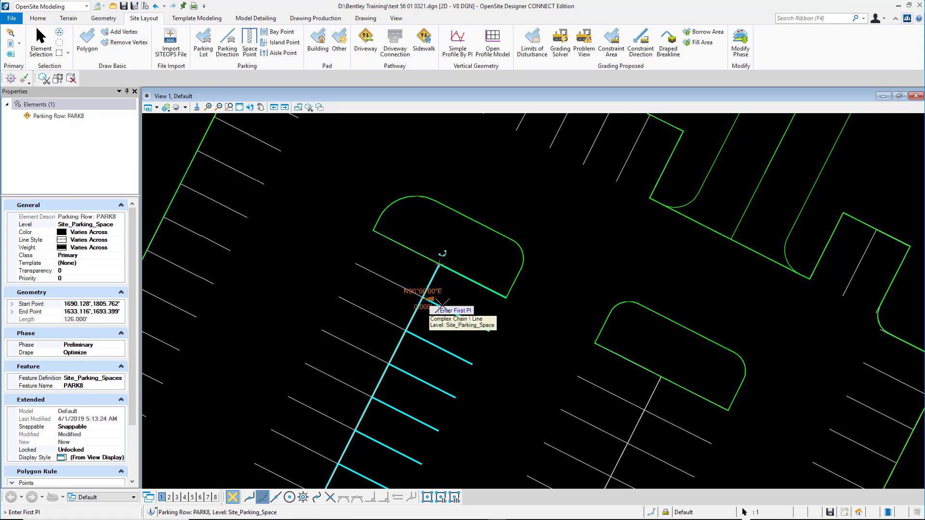
Move the parking row's start point lower and set its parking angle to 60°, leaving 11 stalls
click(442, 305)
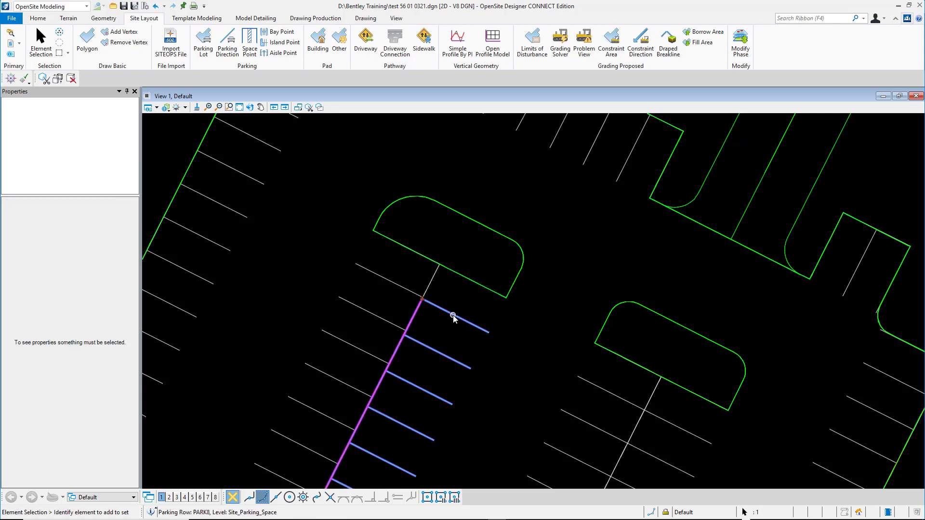
click(454, 314)
scroll(72, 337, down, 3)
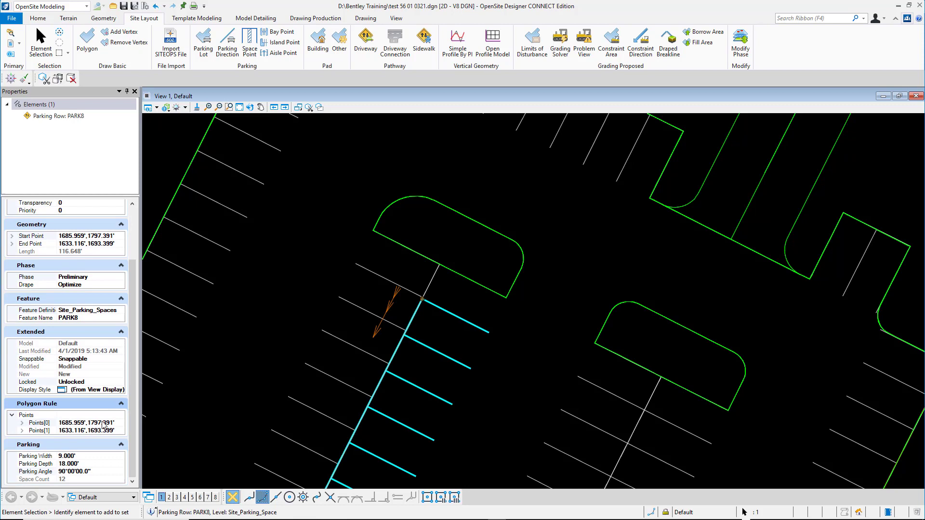
click(99, 472)
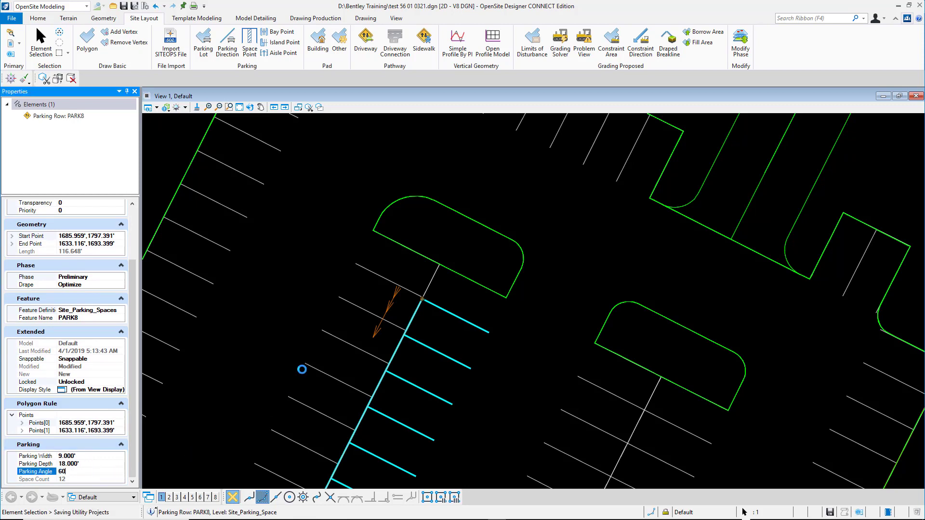
text(60)
key(Return)
scroll(501, 295, up, 3)
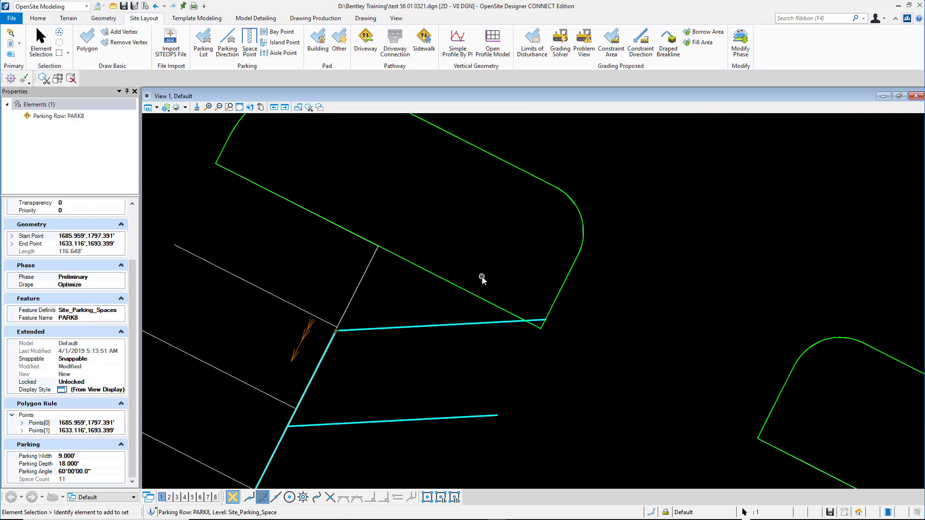
Move the parking island's bottom vertex to a new position
click(429, 270)
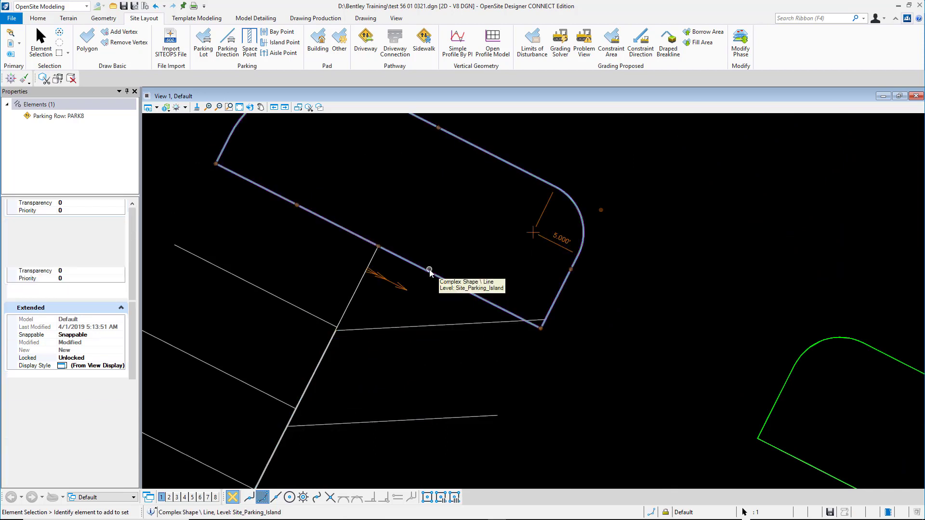
click(541, 329)
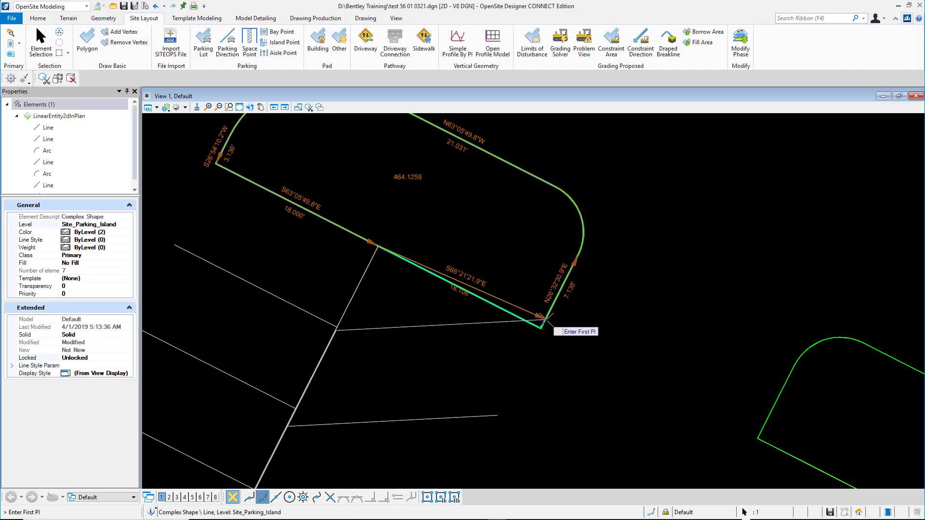
click(594, 327)
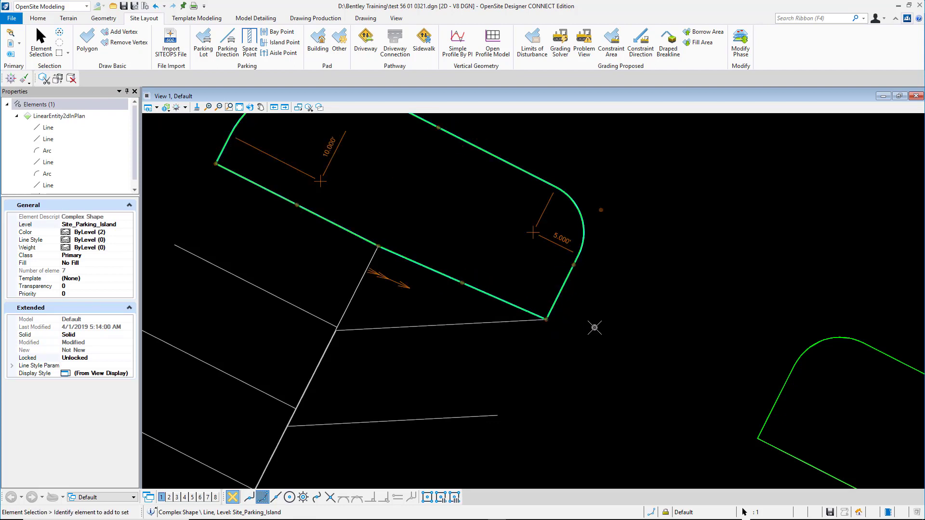
click(478, 304)
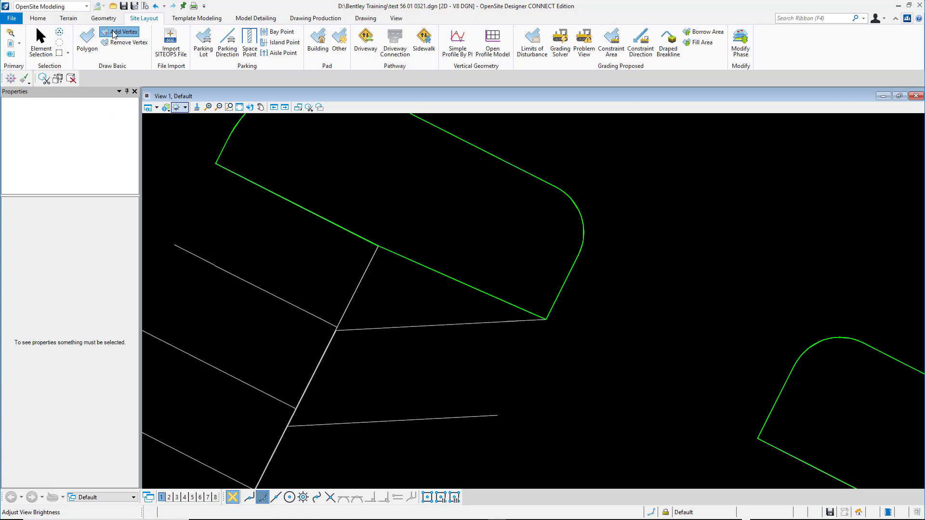
Add a vertex to the island where the parking row lines meet
click(122, 32)
click(415, 263)
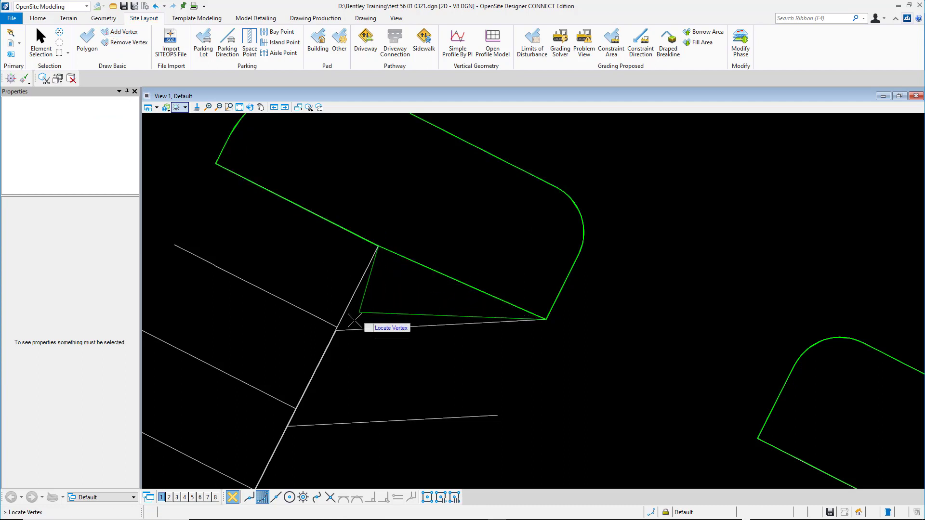
click(586, 348)
Delete the parking island at the end of the stall row
scroll(586, 348, down, 5)
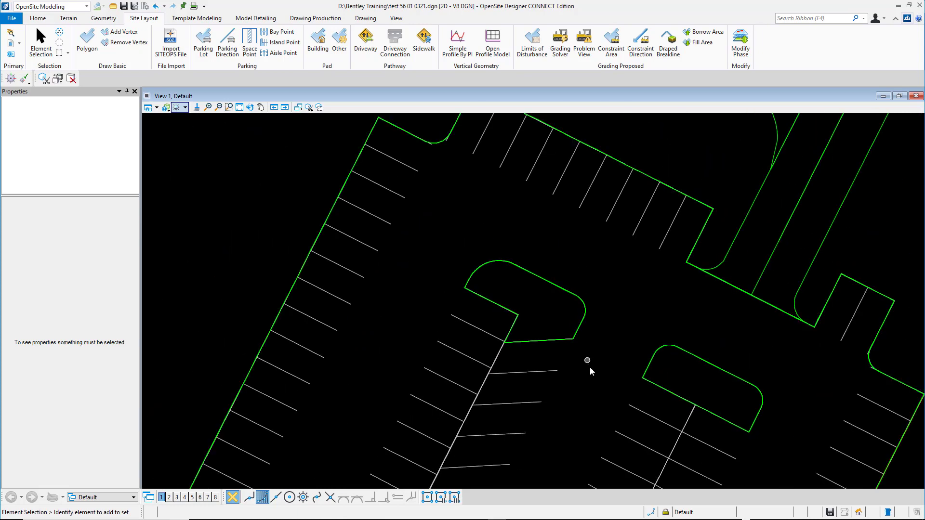
scroll(591, 371, down, 3)
middle_drag(590, 377, 556, 207)
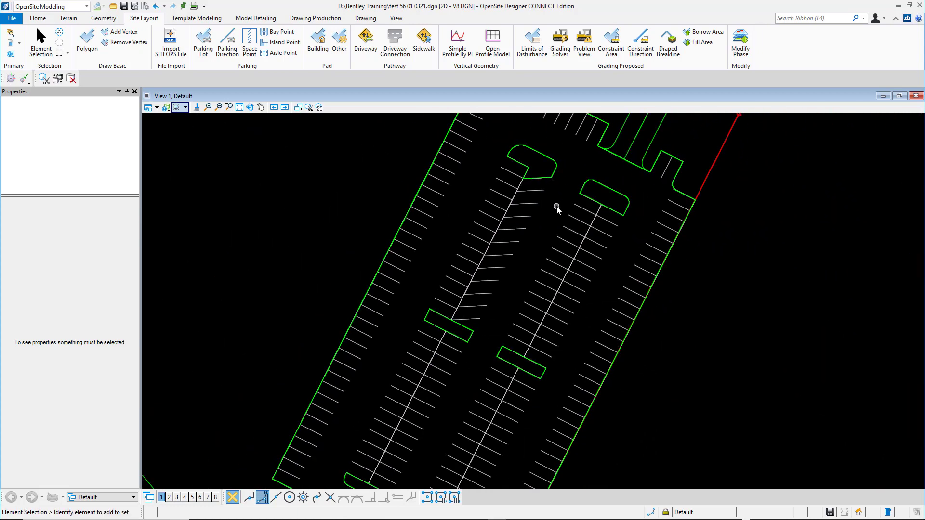
scroll(557, 207, down, 1)
click(429, 448)
click(419, 448)
scroll(420, 450, up, 7)
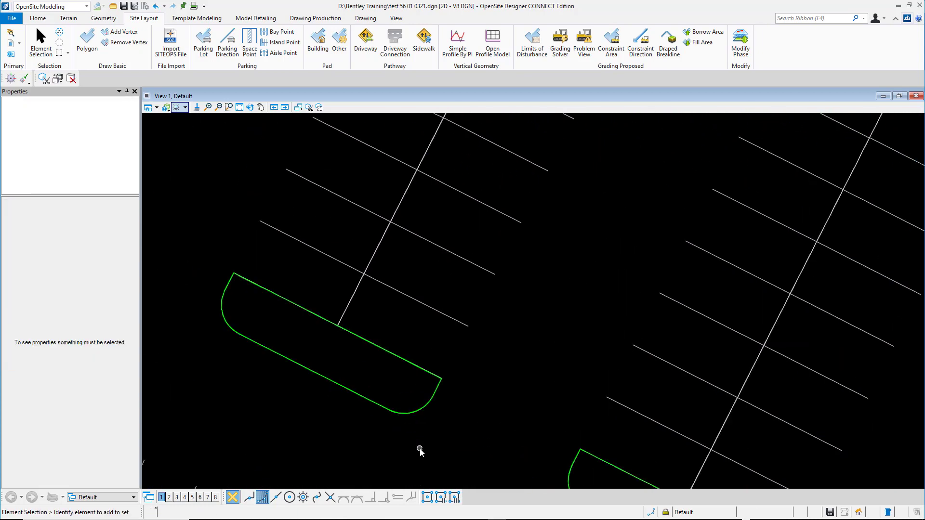
drag(200, 242, 458, 430)
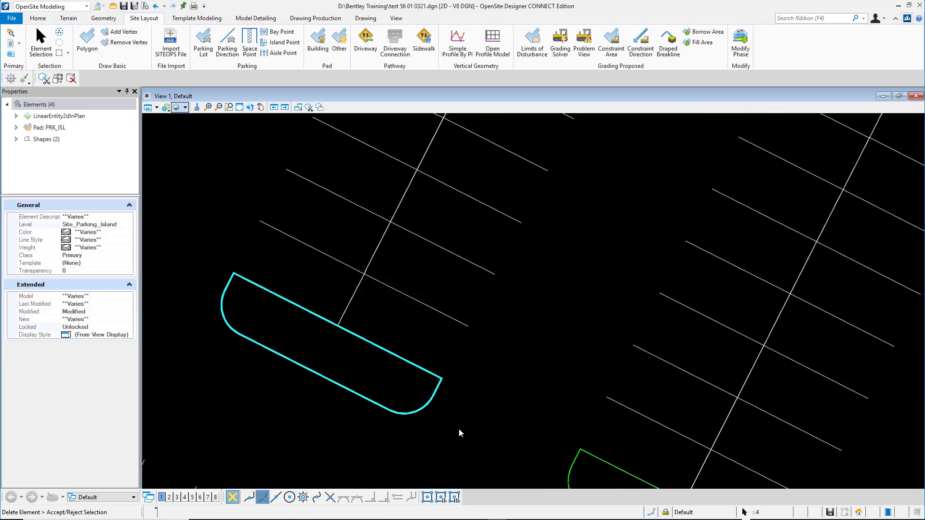
click(459, 429)
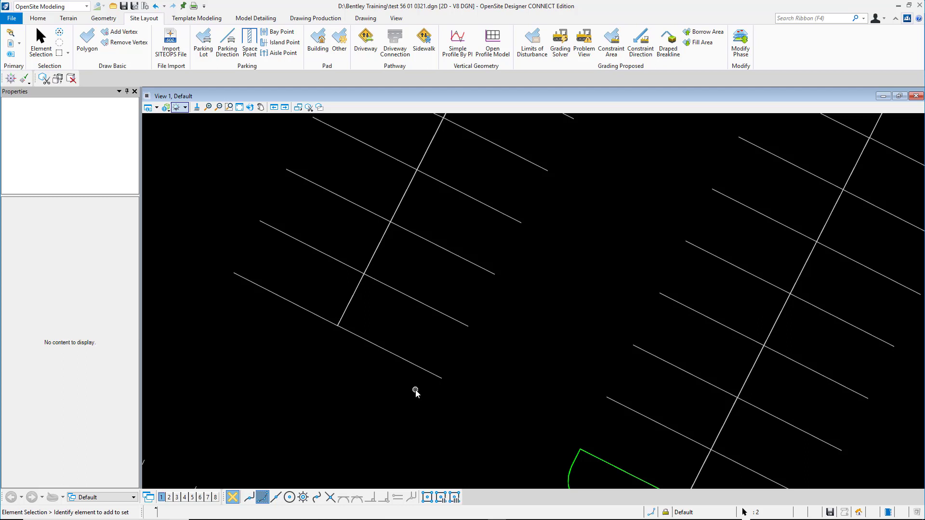
Delete the second parking island at the middle row's end
scroll(416, 391, down, 3)
drag(469, 406, 582, 479)
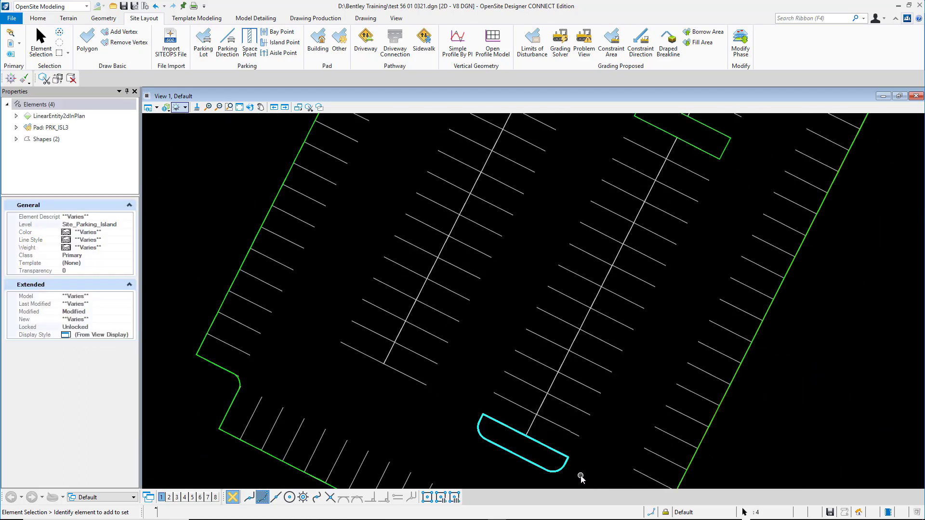
click(582, 478)
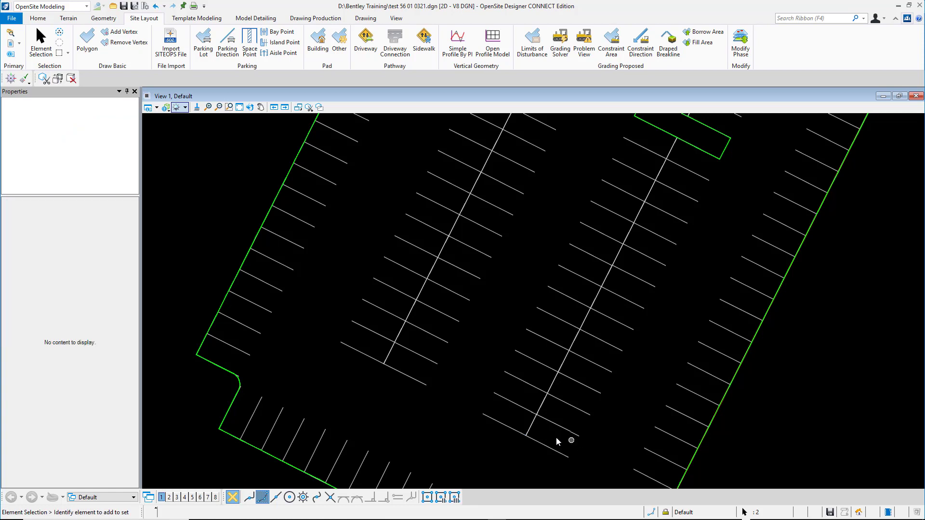
Zoom out and run Grading Solver to view the graded site in the Landscape 3D Viewer
scroll(475, 444, down, 5)
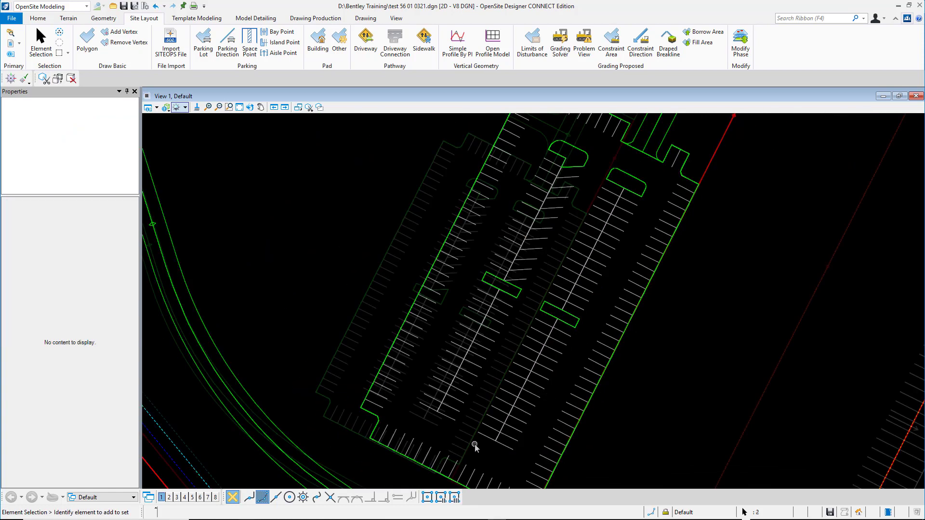
click(561, 43)
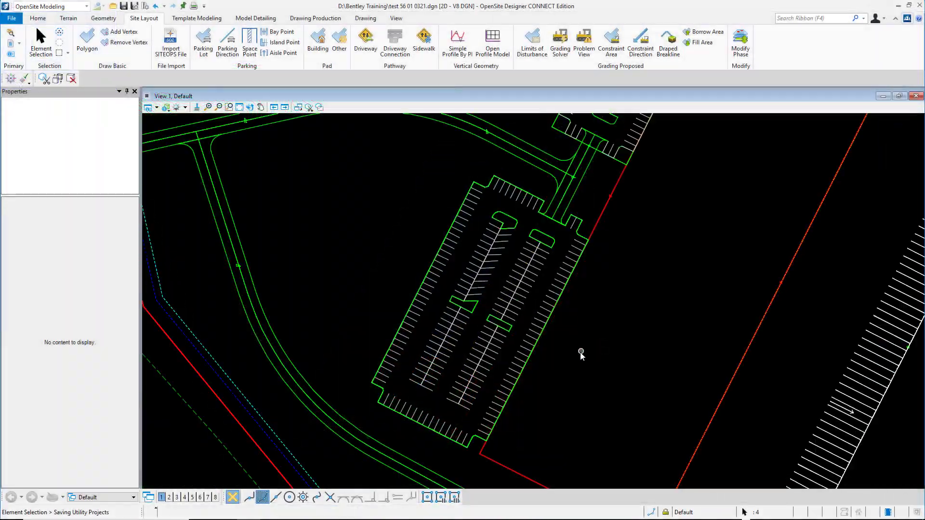
Zoom out and pan View 1 until the whole graded site, parking lots and building pad fit
scroll(581, 354, down, 2)
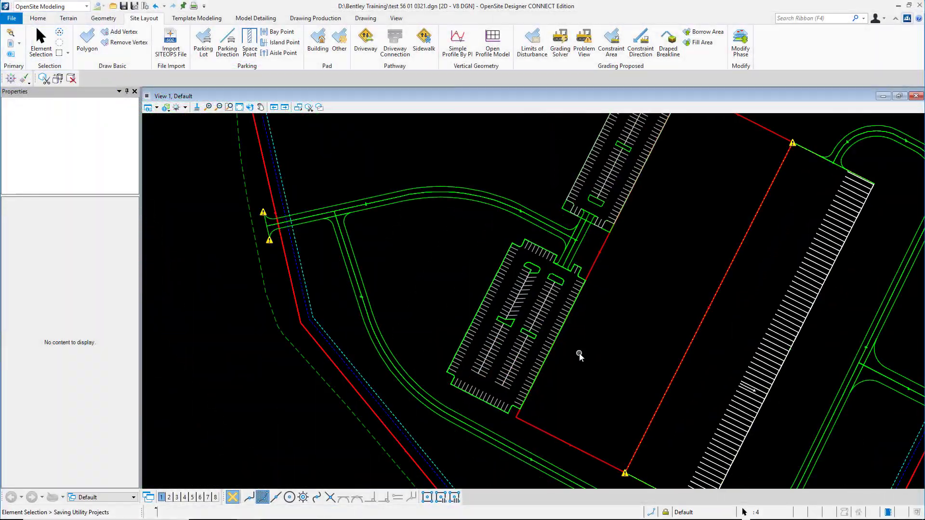
scroll(599, 339, down, 3)
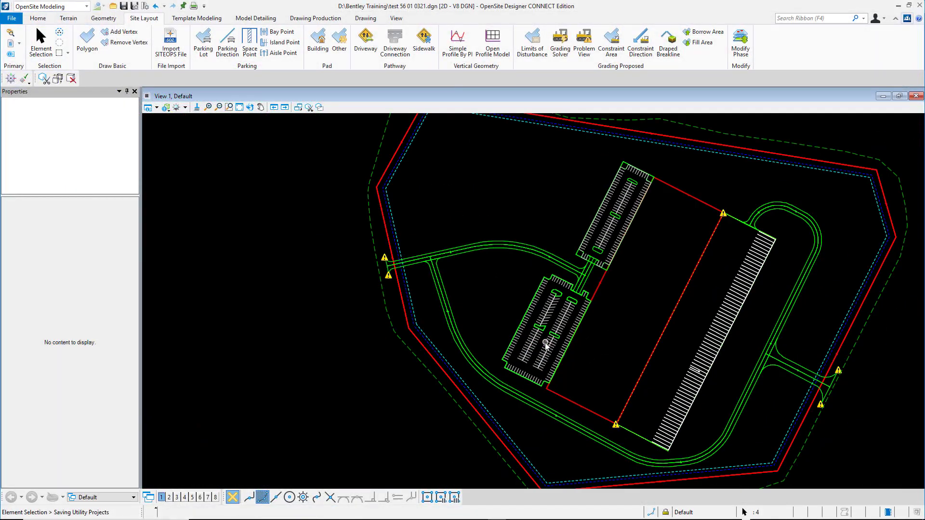
middle_drag(606, 344, 467, 341)
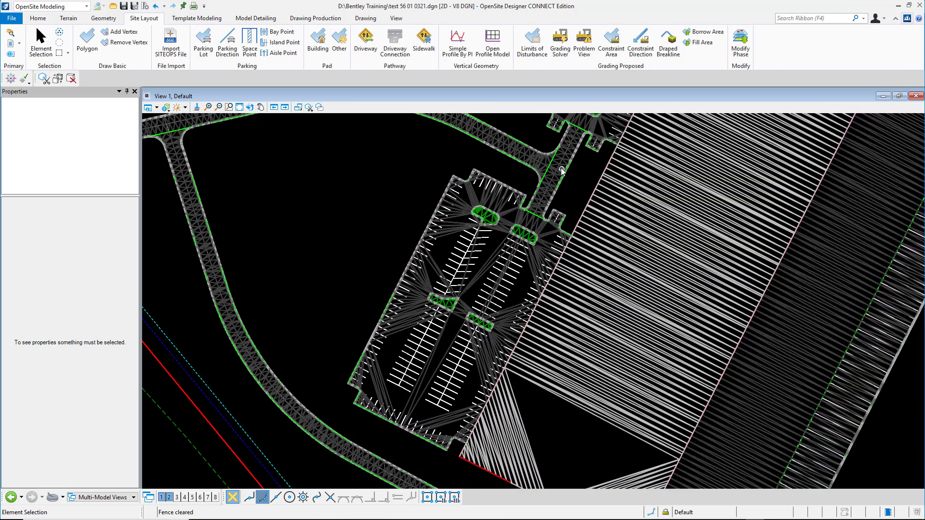
scroll(559, 167, down, 5)
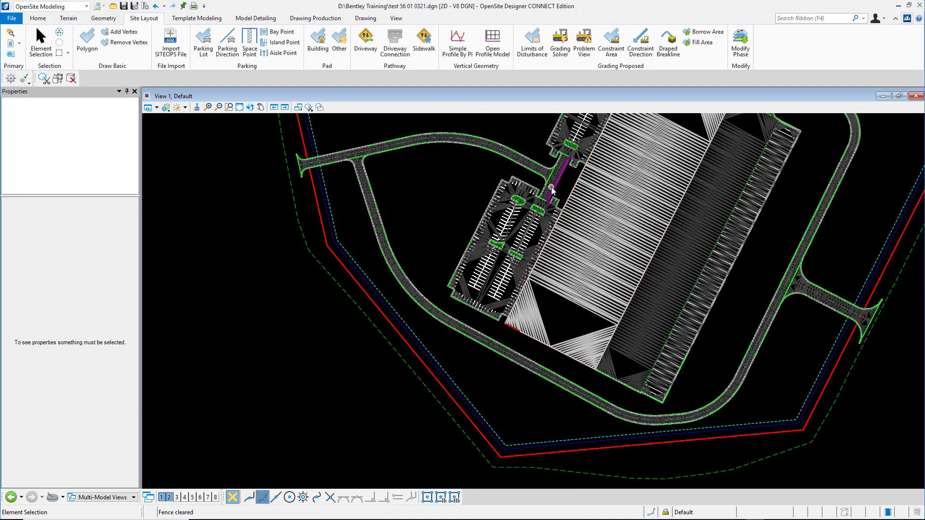
scroll(569, 190, down, 1)
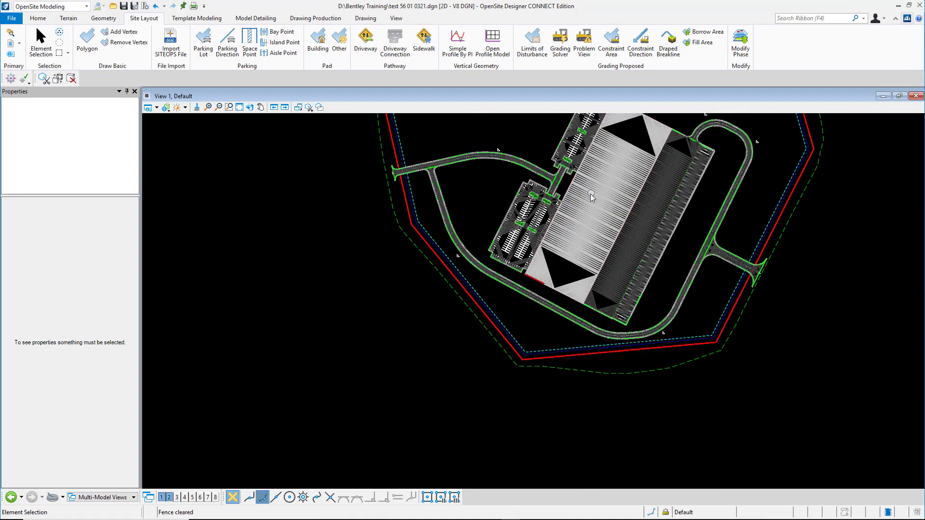
middle_drag(591, 194, 514, 288)
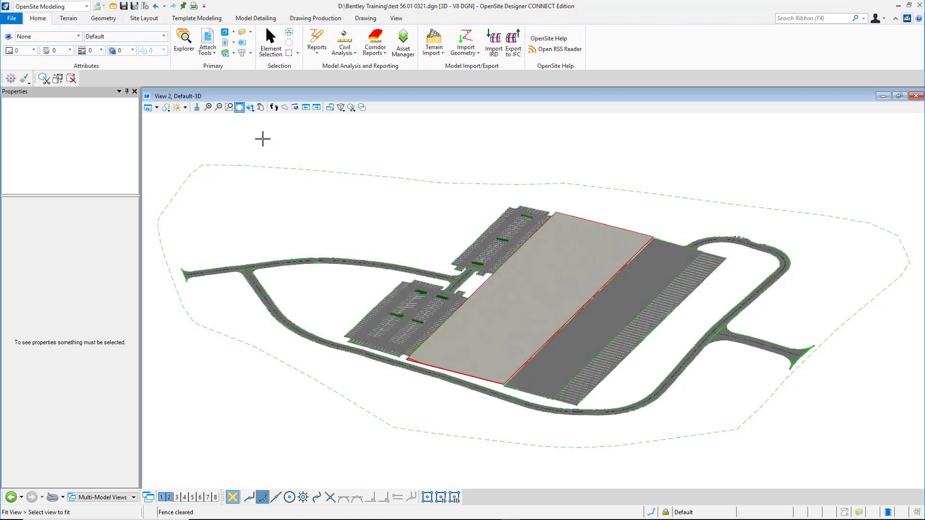
click(249, 105)
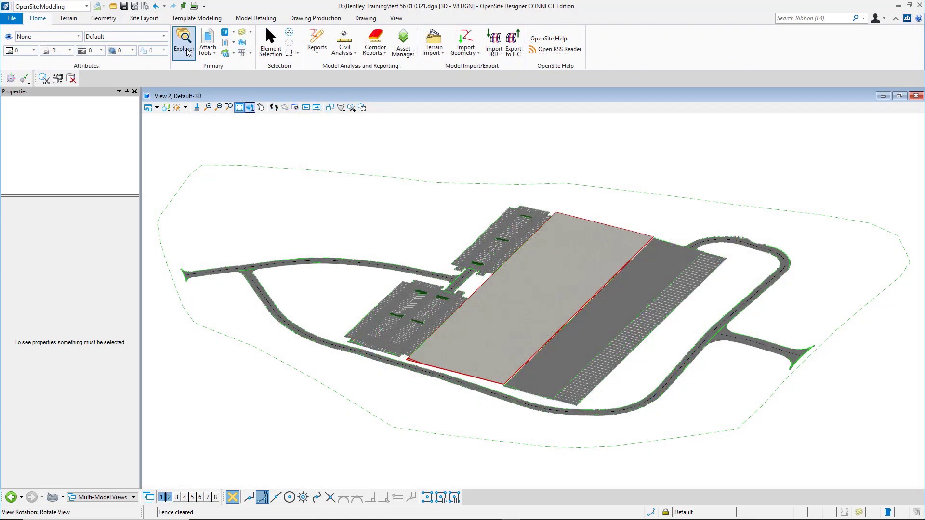
click(144, 18)
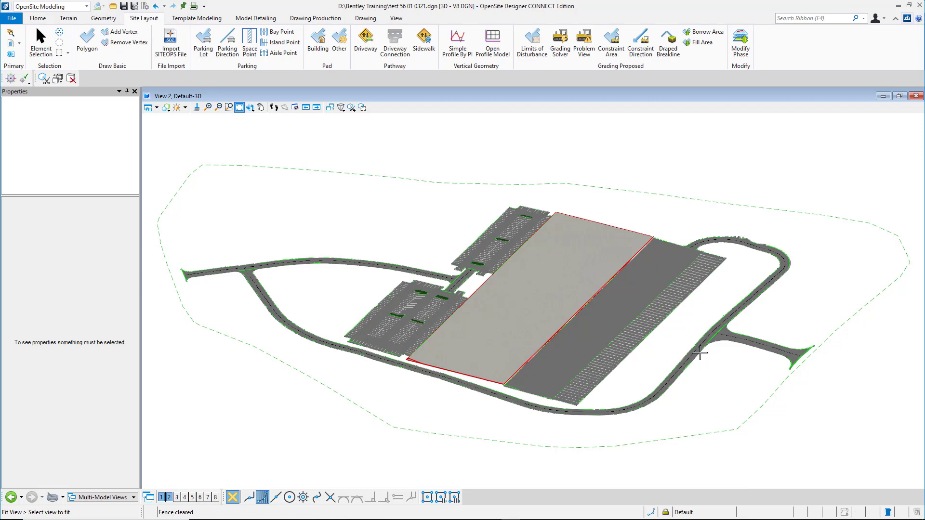
click(250, 107)
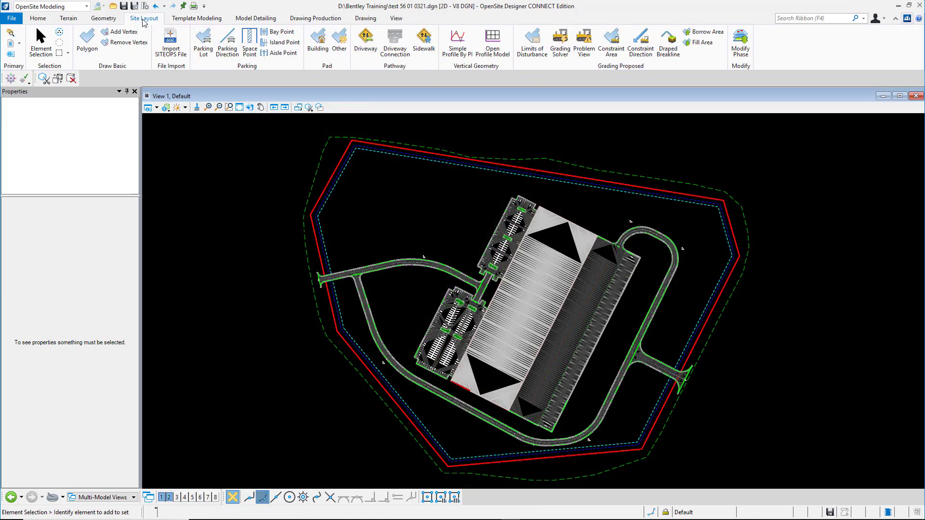
Re-run Grading Solver and view it in 3D with contours on, boundaries off (121,721.7 cy cut, 121,026.5 cy fill)
click(566, 55)
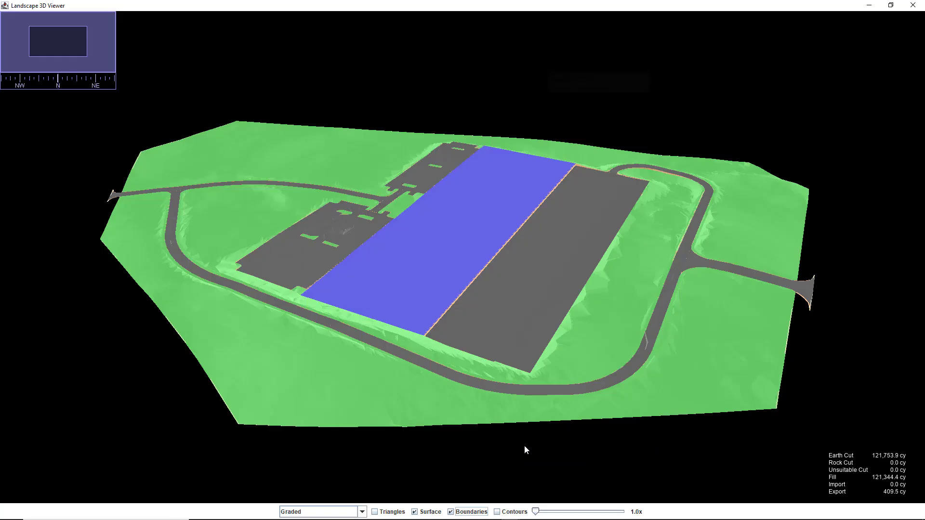
drag(524, 445, 495, 500)
click(511, 512)
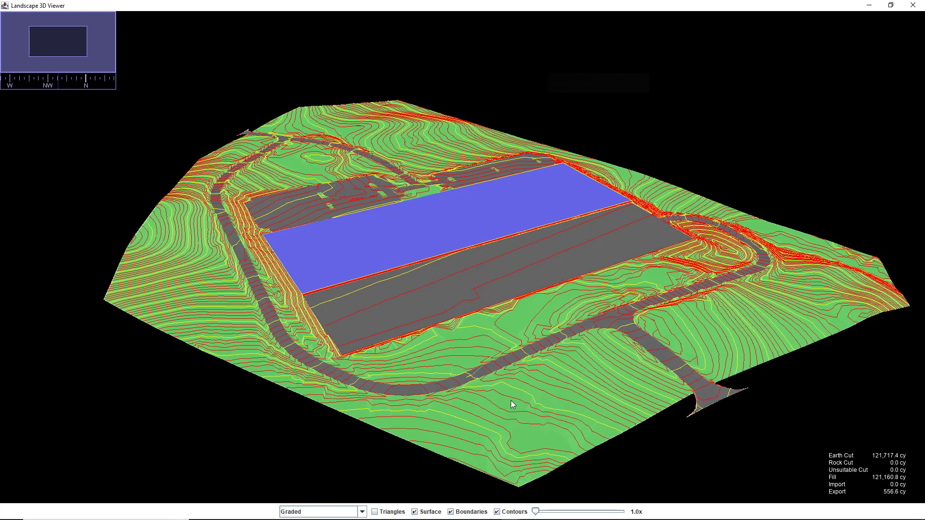
click(474, 512)
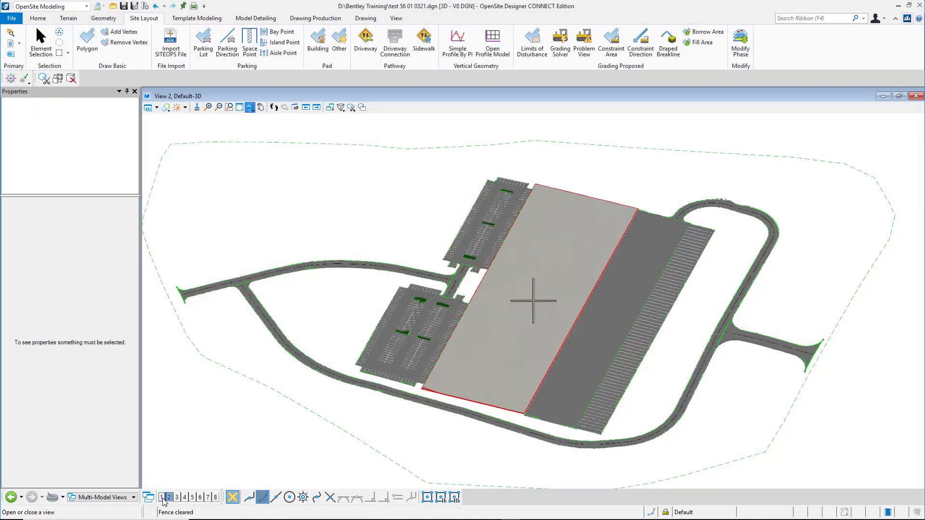
Return to the 2D plan view and pan toward the northeast road loop
click(162, 498)
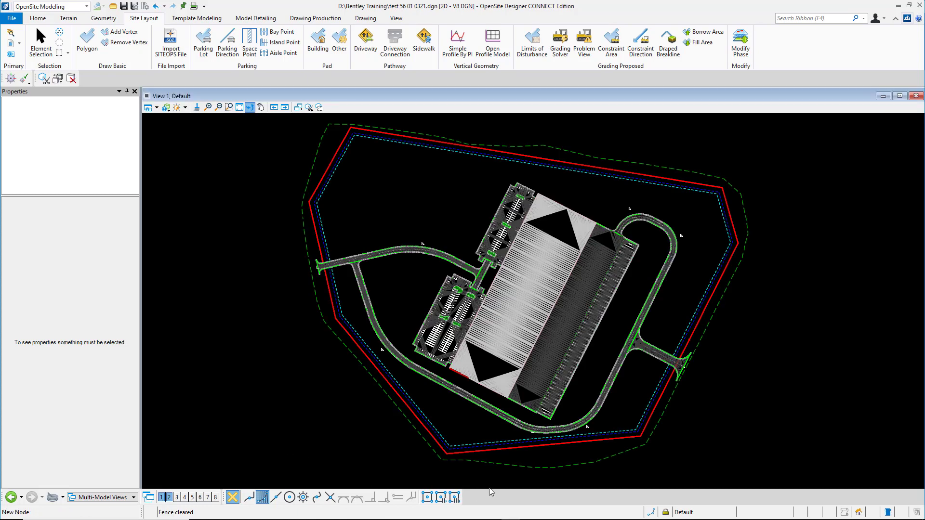
scroll(499, 455, up, 4)
middle_drag(479, 305, 367, 386)
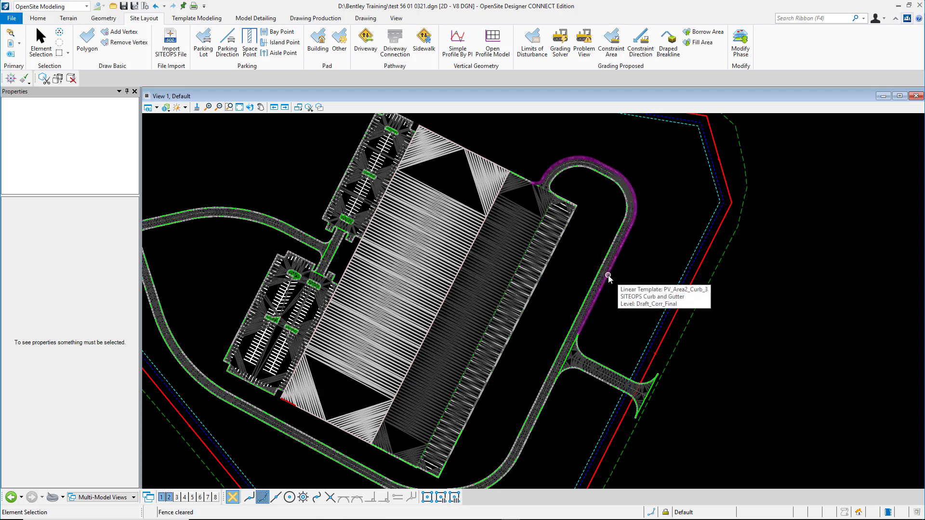
Start Apply Linear Template using the Site Layout End Conditions 'Simple Tie Slope' template
click(197, 19)
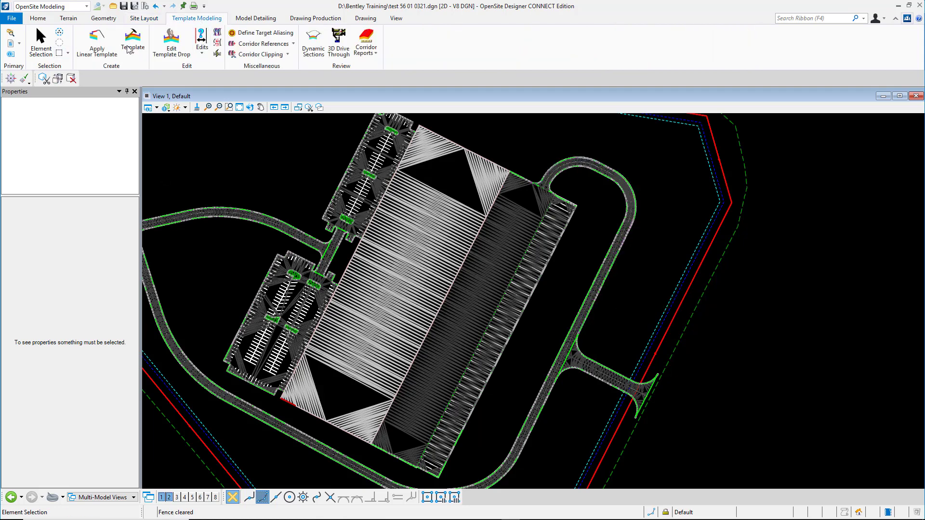
click(96, 42)
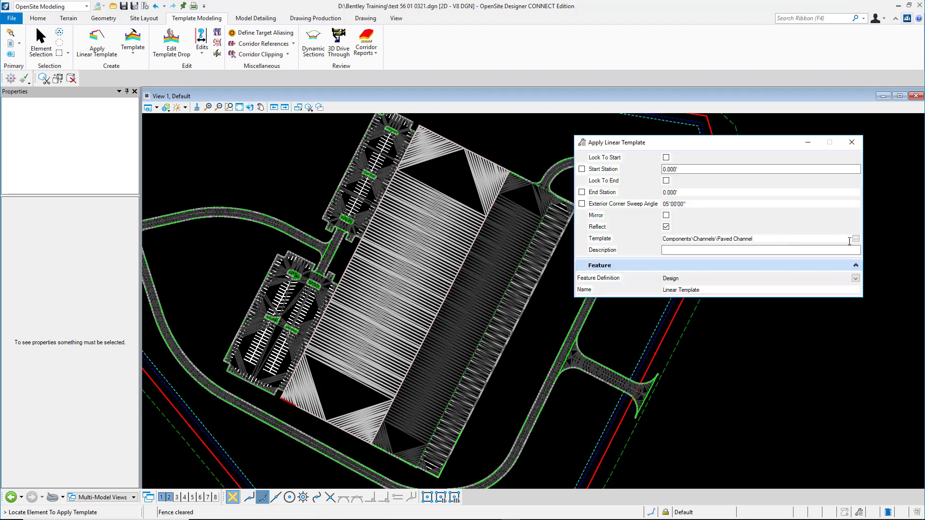
click(856, 239)
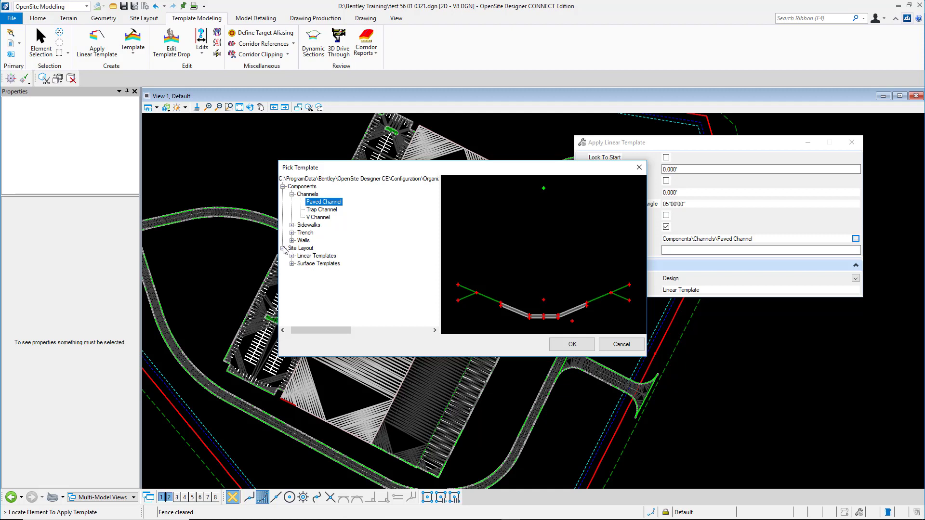
click(292, 256)
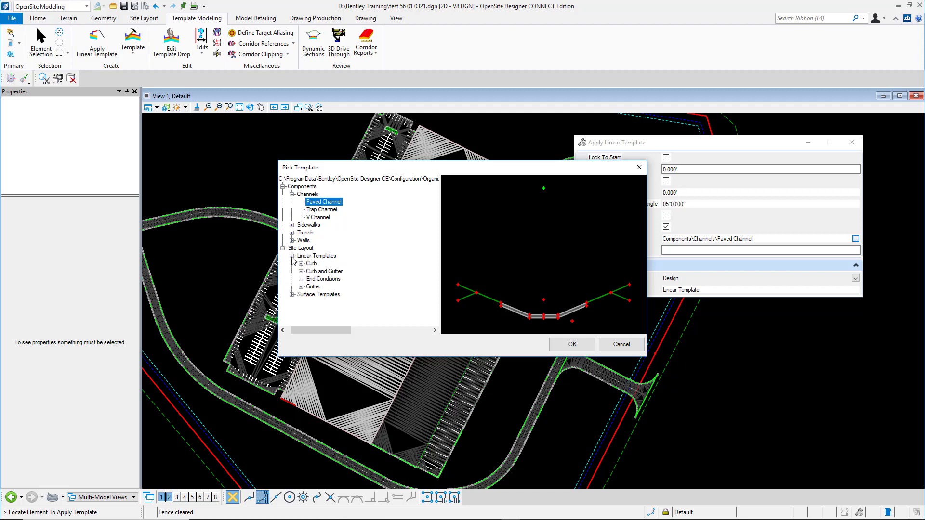
click(301, 280)
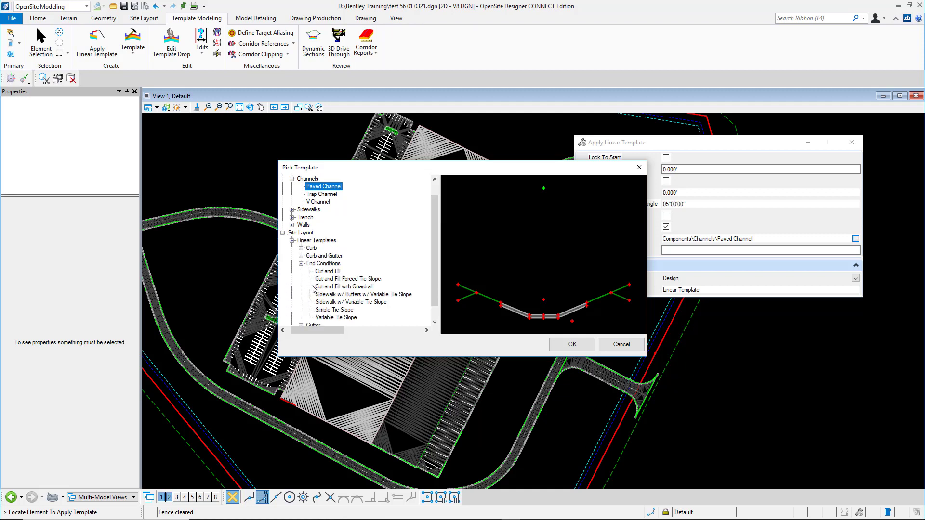
click(333, 311)
click(572, 344)
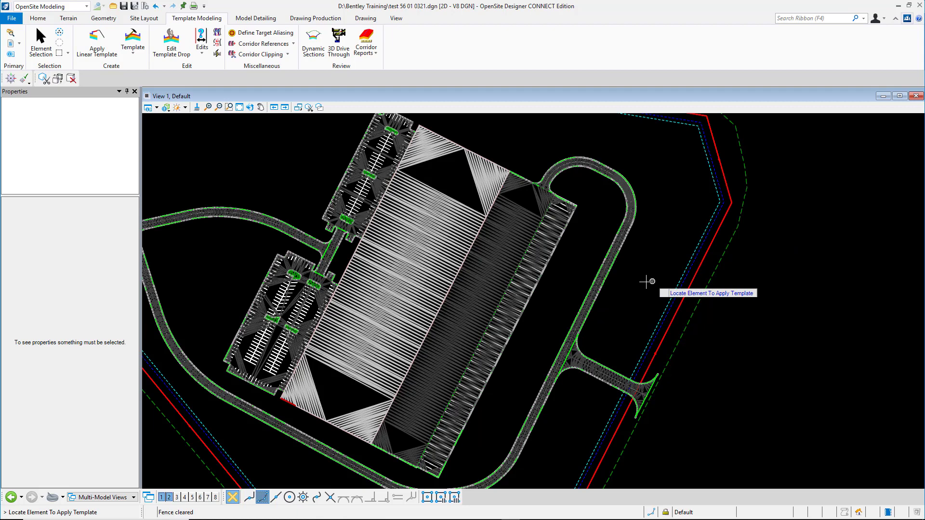
Apply the Simple Tie Slope template to the northeast loop's outer curb between two picked stations
click(607, 278)
click(607, 279)
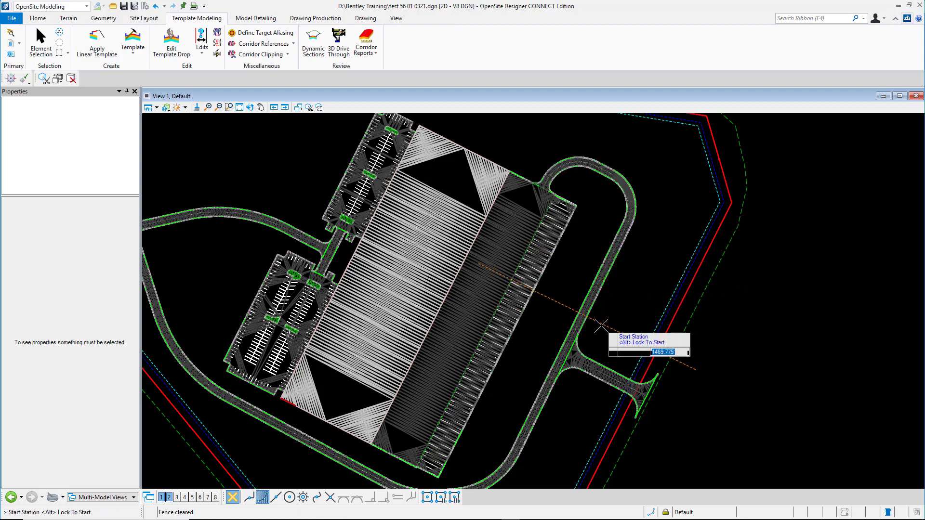
click(593, 339)
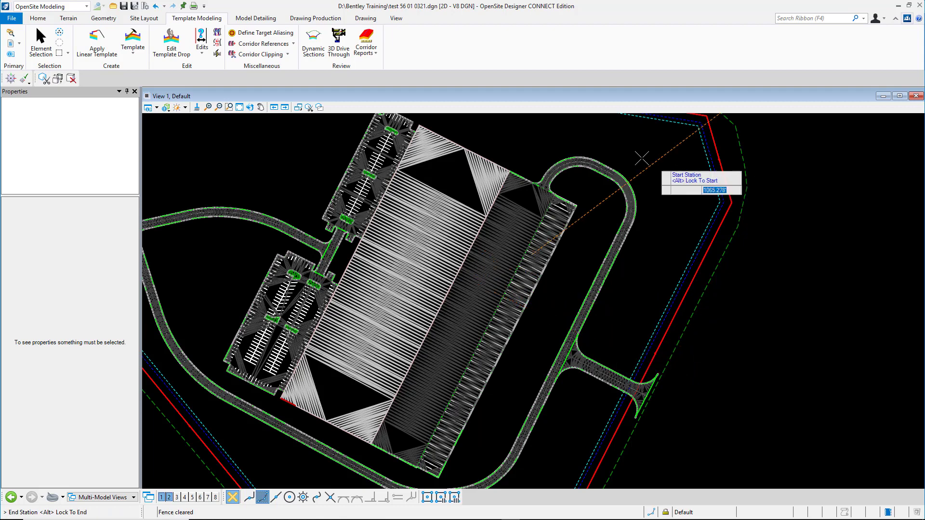
click(531, 168)
click(672, 168)
click(671, 169)
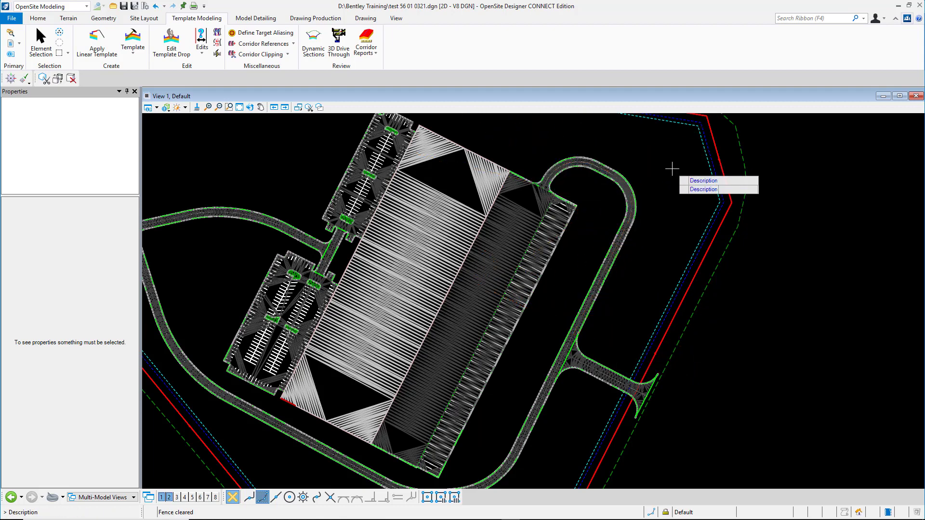
click(676, 185)
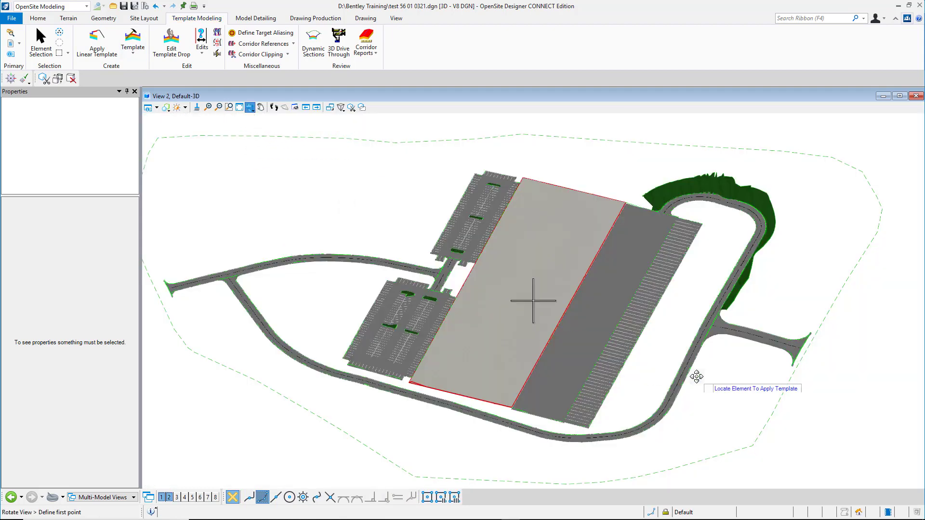
Rotate and zoom the 3D view to inspect the dark green tie slope along the loop's outer curve
click(697, 377)
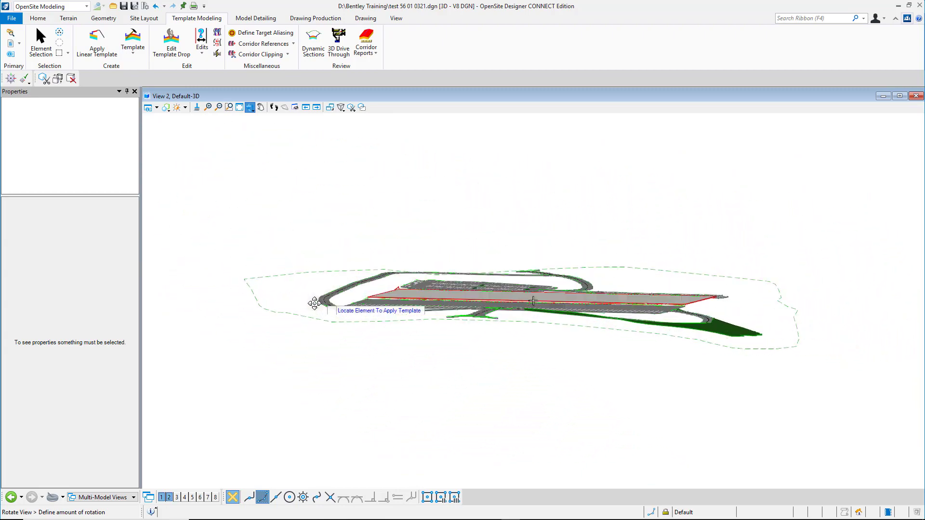
click(305, 311)
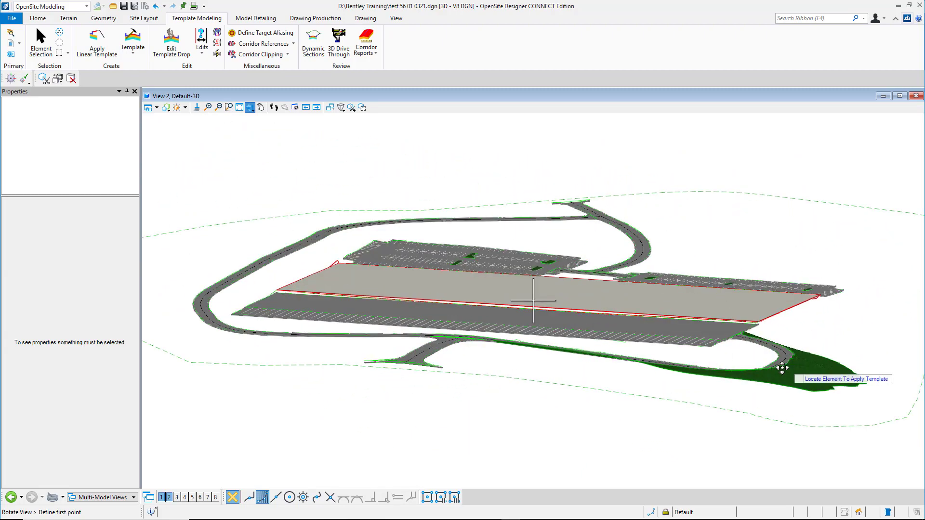
click(713, 360)
scroll(652, 351, up, 3)
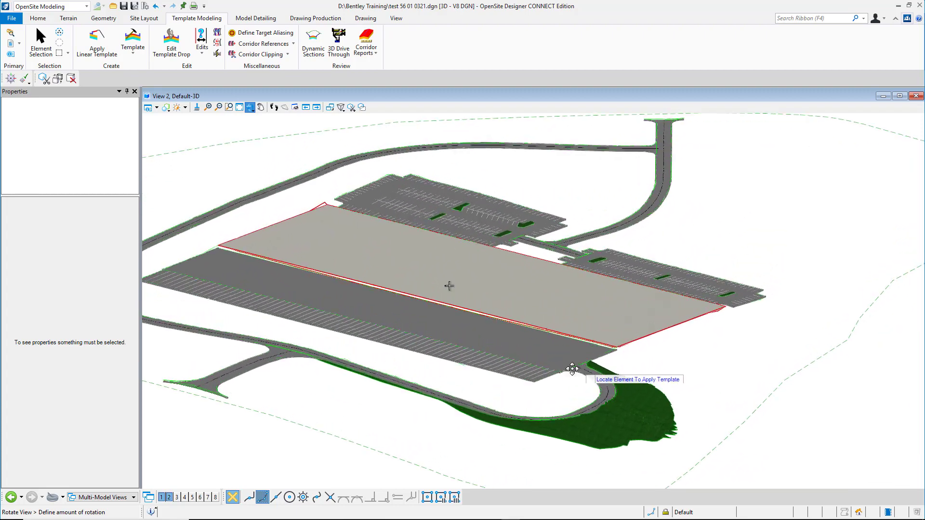
click(516, 368)
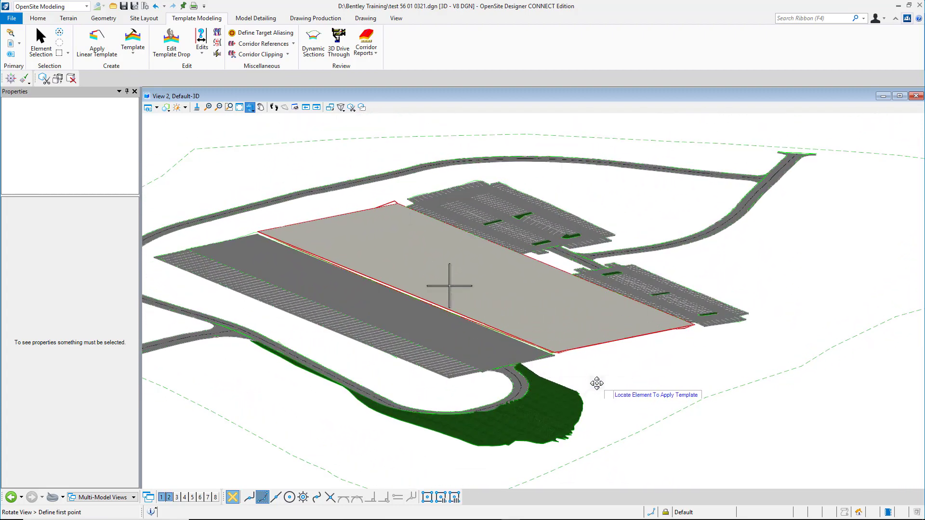